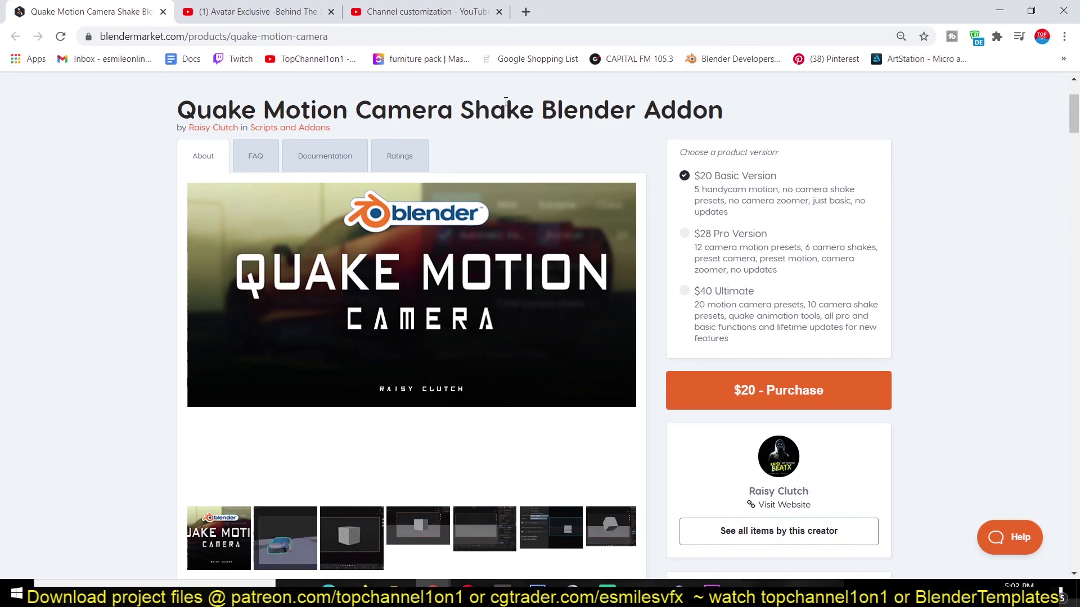
pyautogui.scroll(-1, 506, 101)
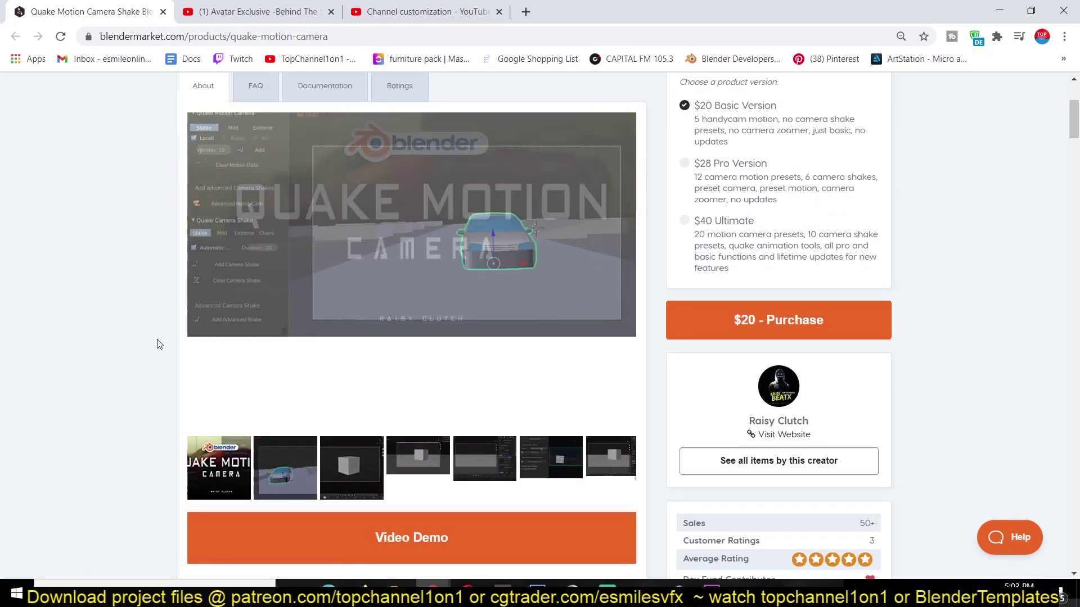
# - Switch from the add-on page to the YouTube 'Avatar Exclusive' behind-the-scenes video tab
pyautogui.click(257, 12)
# - Start the Avatar Exclusive behind-the-scenes performance capture video
pyautogui.click(359, 265)
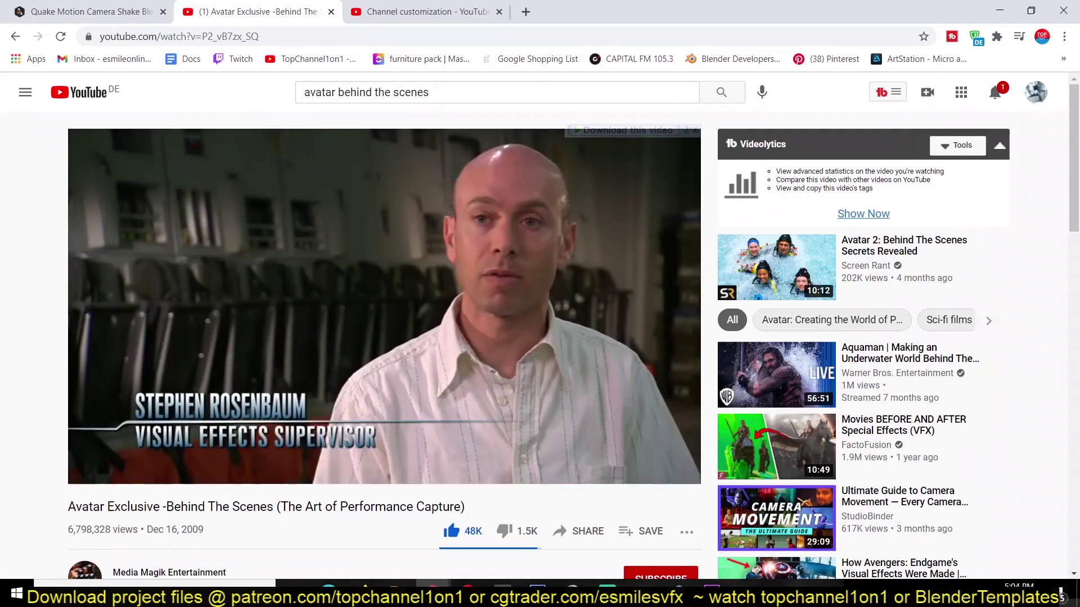
# - Return to the Quake Motion Camera add-on page and view its cube scene gallery image
pyautogui.hotkey('ctrl', 'shift', 'Tab')
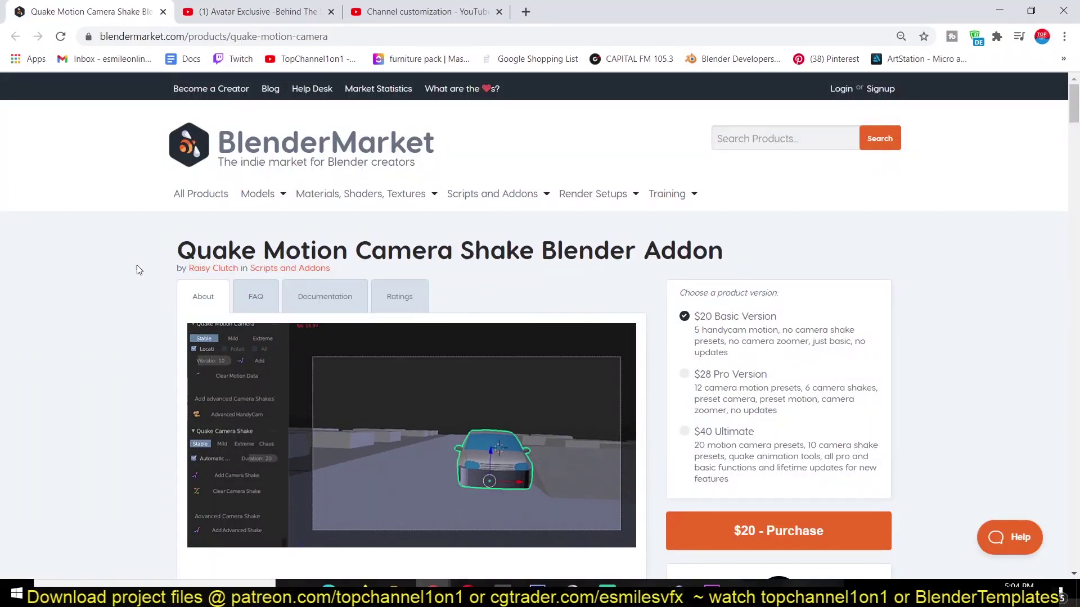
pyautogui.scroll(-1, 142, 275)
pyautogui.scroll(-3, 140, 272)
pyautogui.scroll(3, 119, 270)
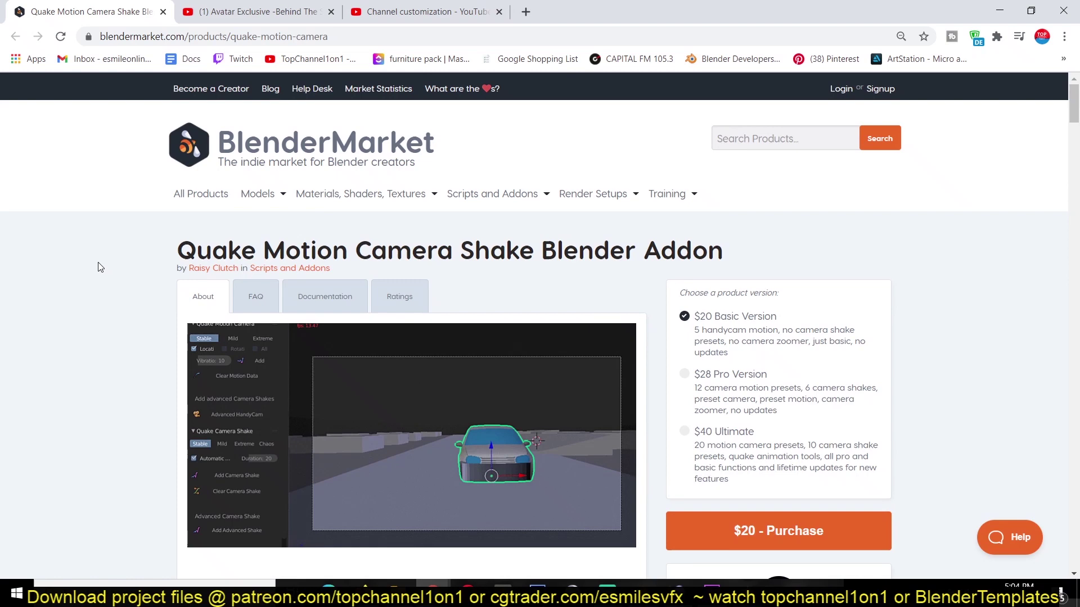
pyautogui.scroll(-3, 98, 268)
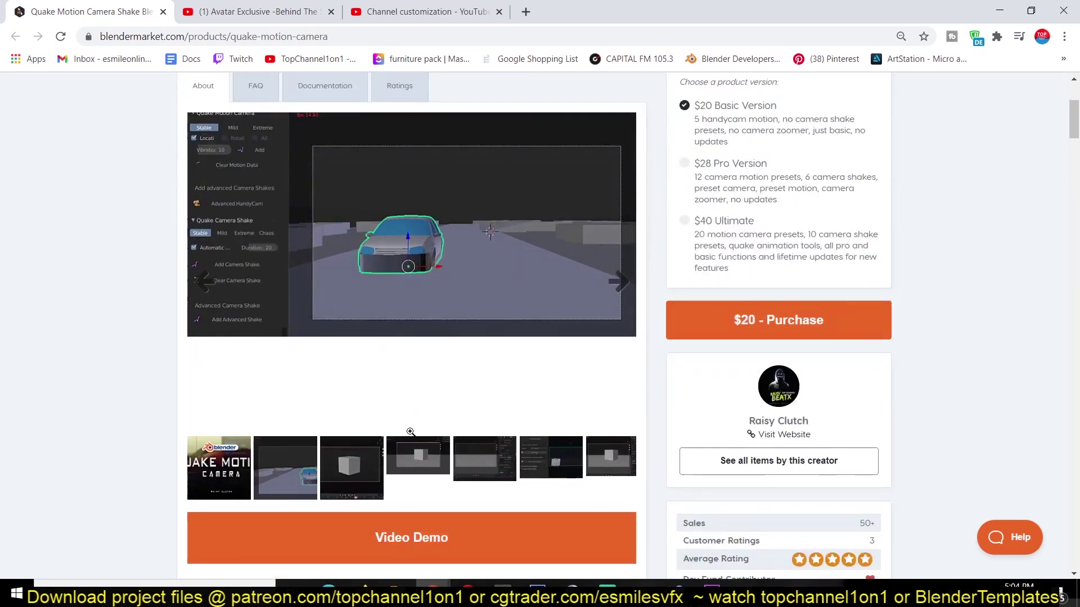
pyautogui.click(430, 454)
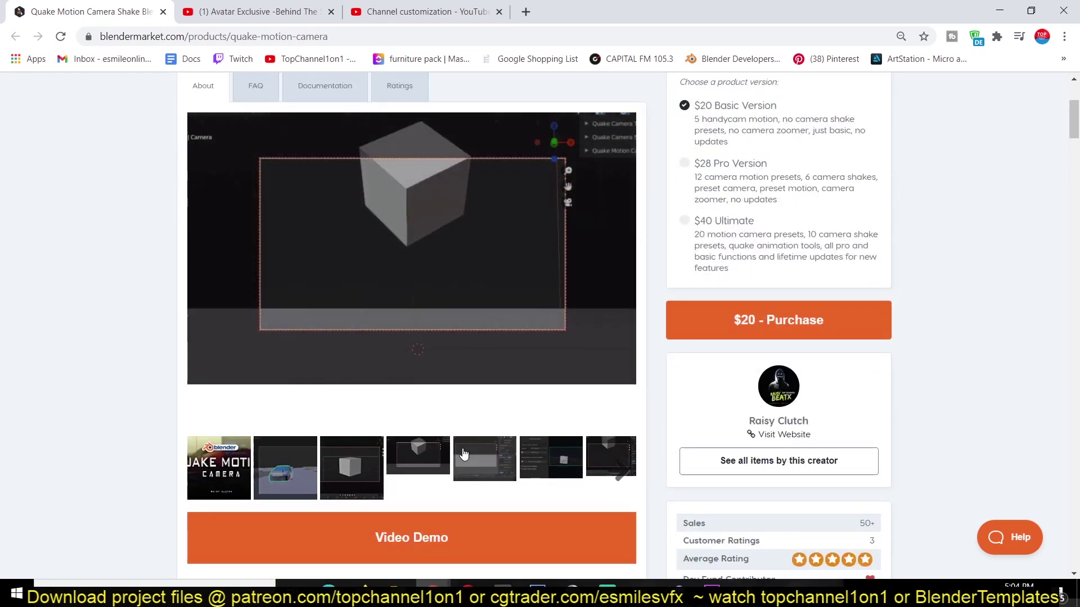
pyautogui.scroll(-8, 429, 453)
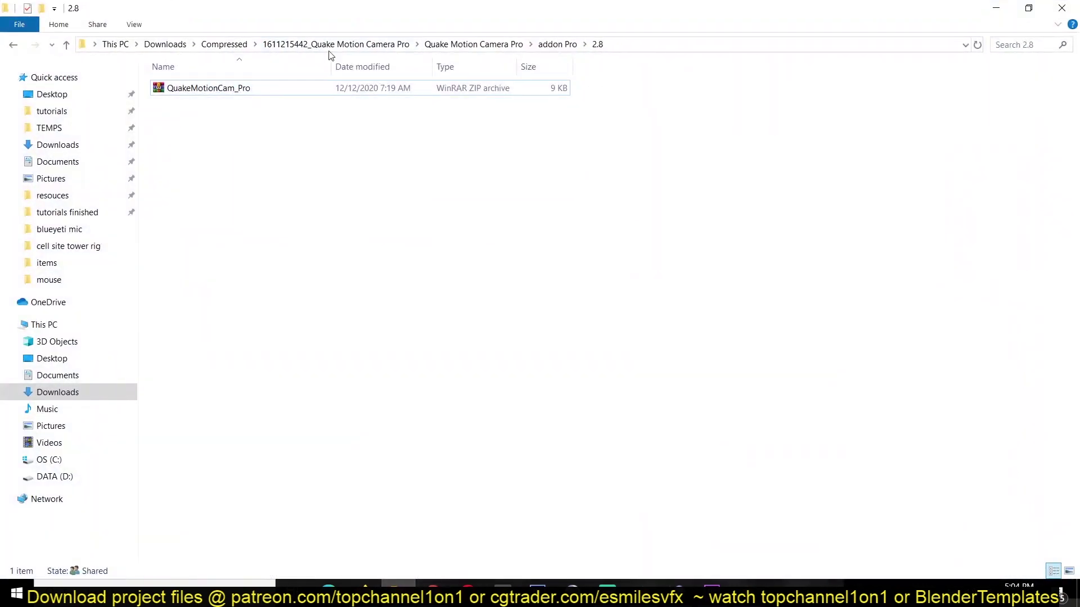
# - Open quake-motion_demo_2.8.blend from the Quake Motion Camera Pro folder in Blender
pyautogui.click(301, 47)
pyautogui.doubleClick(243, 88)
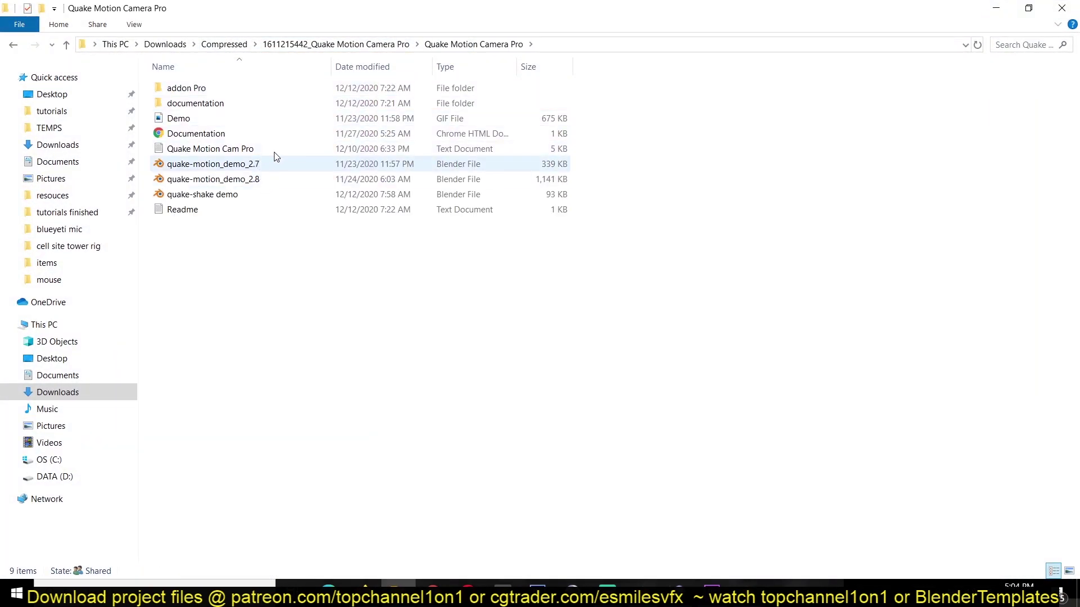
pyautogui.doubleClick(271, 166)
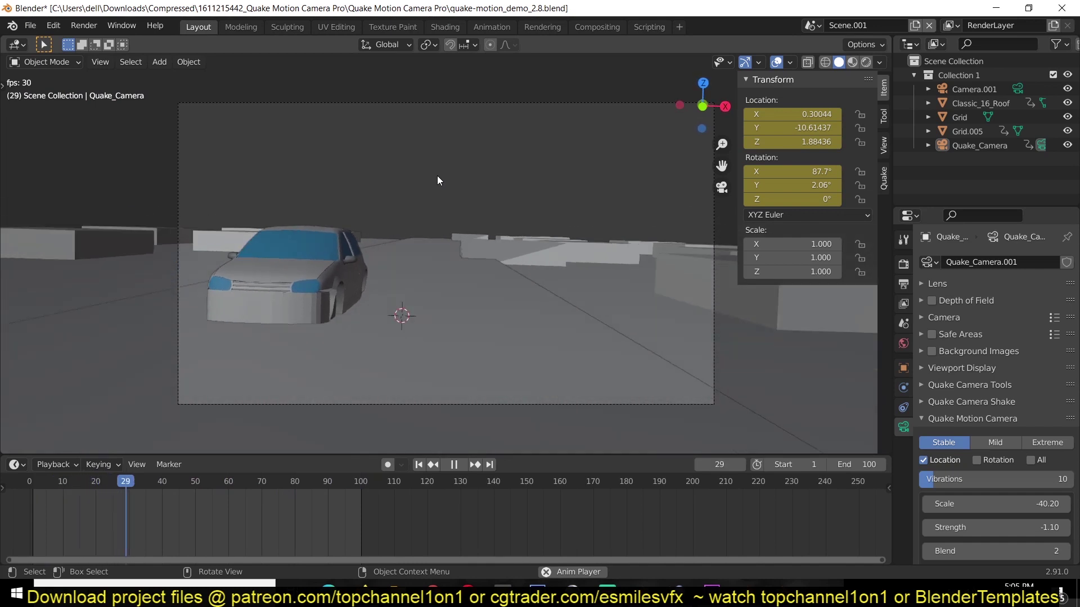
# - Select Quake_Camera and replay its shake animation from frame 0, then stop it
pyautogui.press('space')
pyautogui.click(532, 101)
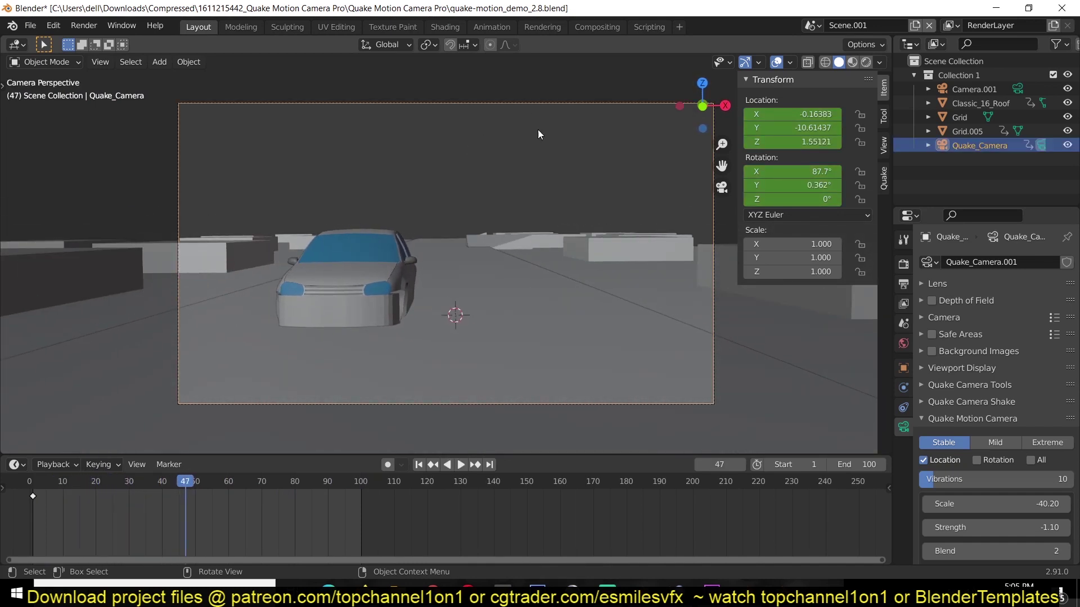
pyautogui.click(29, 510)
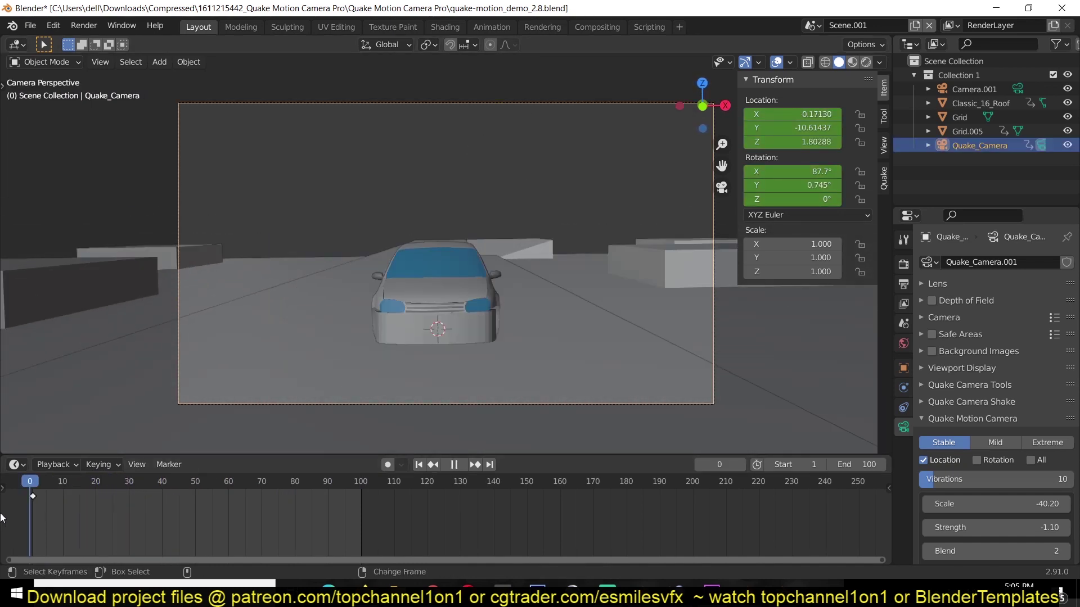
pyautogui.press('space')
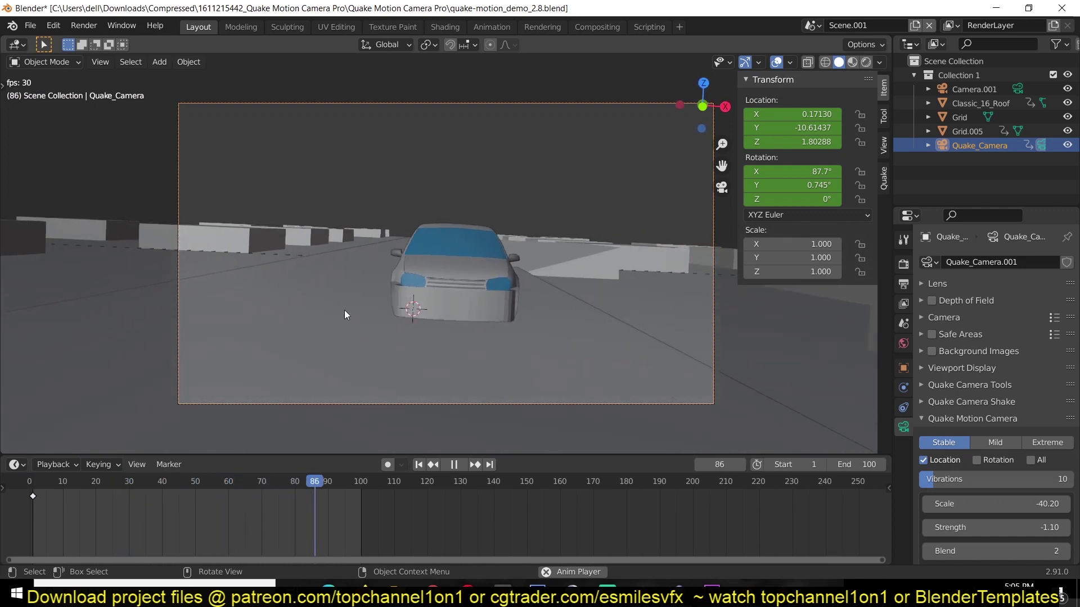
pyautogui.press('space')
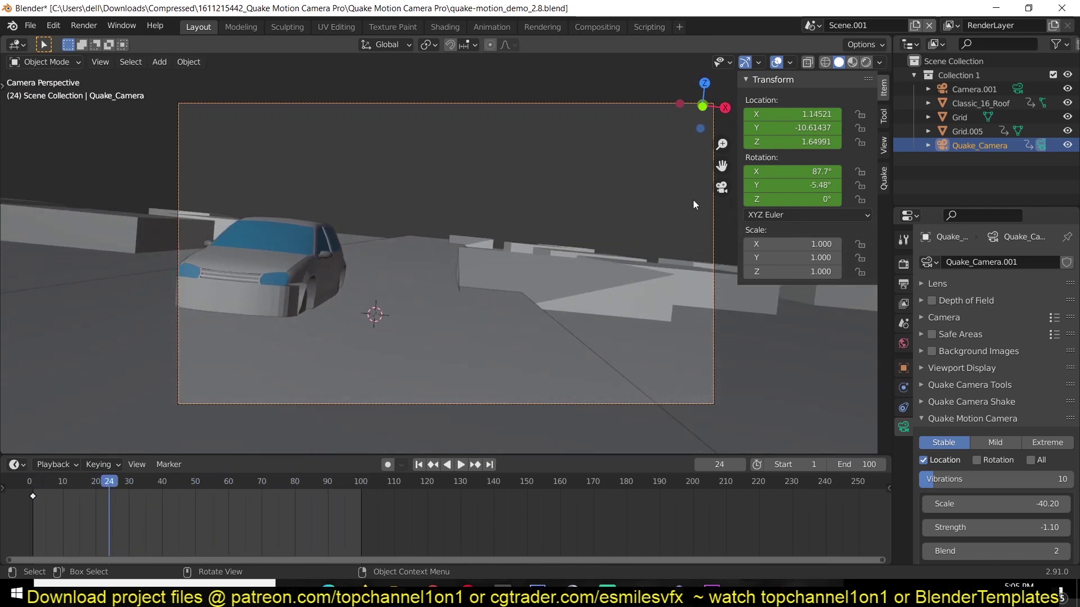
# - Install QuakeMotionCam_Pro.zip through Preferences > Add-ons
pyautogui.click(993, 8)
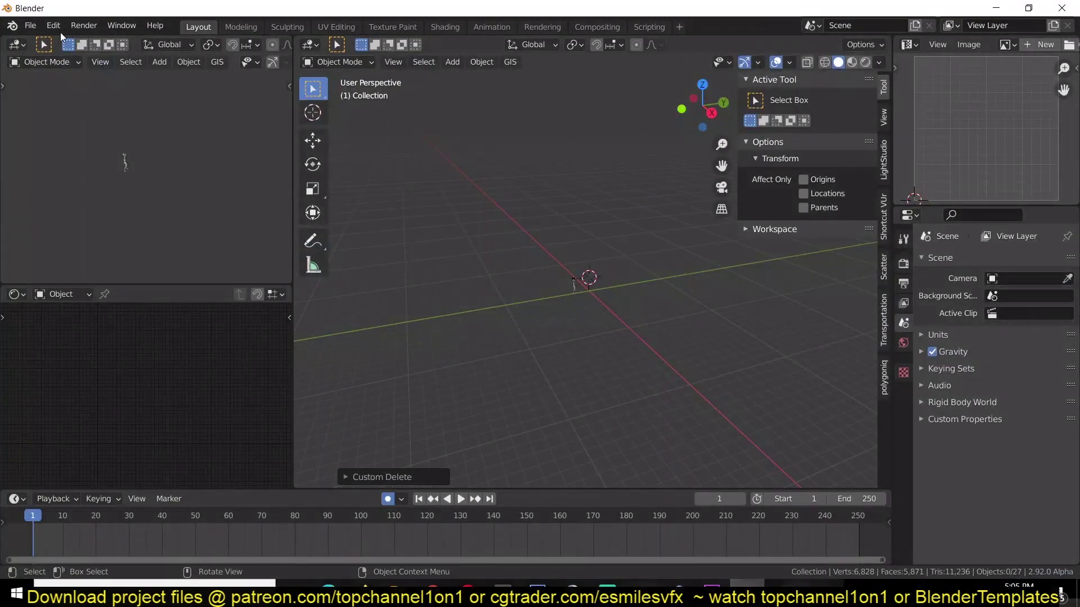
pyautogui.click(54, 25)
pyautogui.click(85, 223)
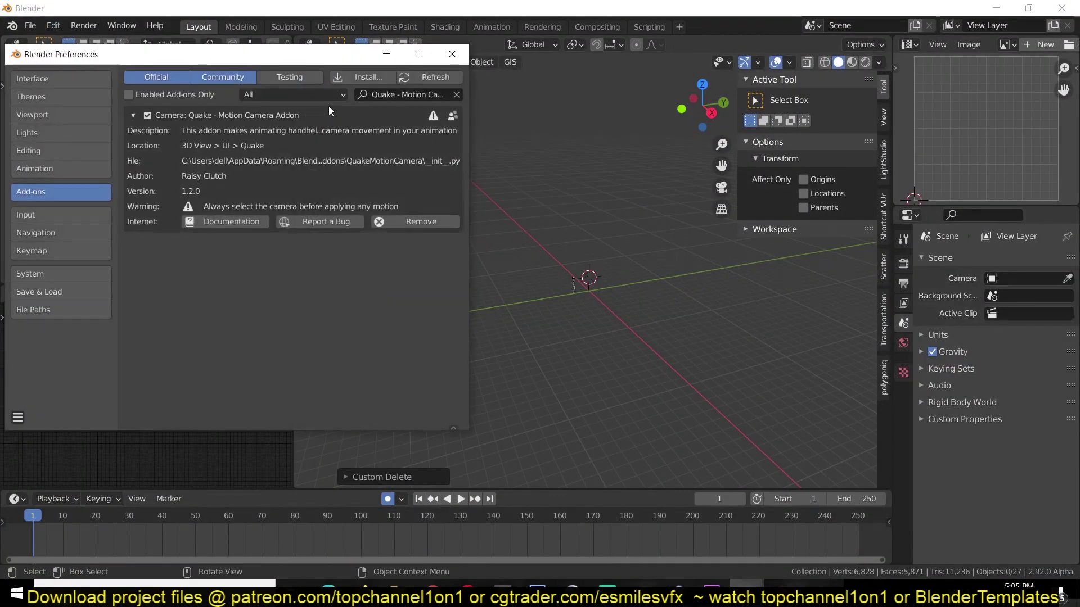
pyautogui.click(365, 77)
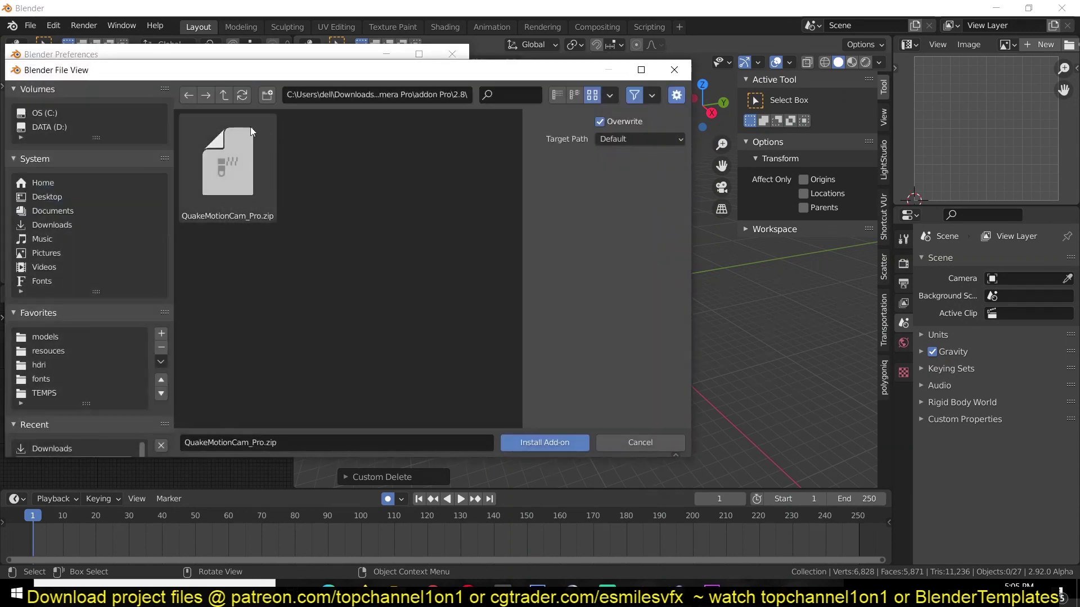
pyautogui.click(224, 96)
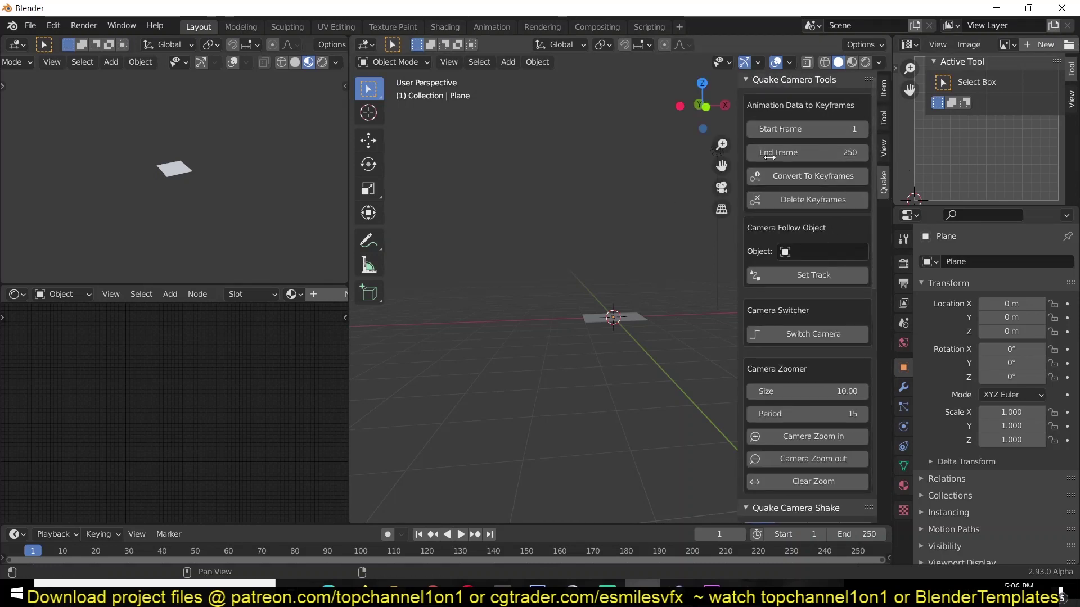
# - Close the Quake tools sidebar and delete the default plane
pyautogui.moveTo(594, 305); pyautogui.dragTo(616, 326, button='middle')
pyautogui.scroll(5, 615, 331)
pyautogui.press('n')
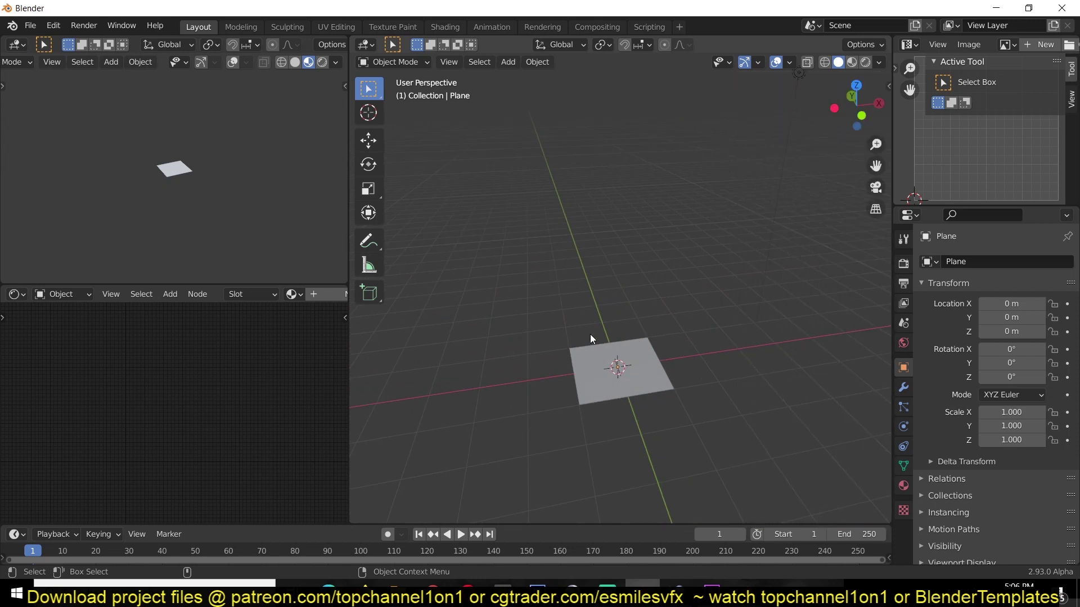
pyautogui.press('x')
pyautogui.click(619, 319)
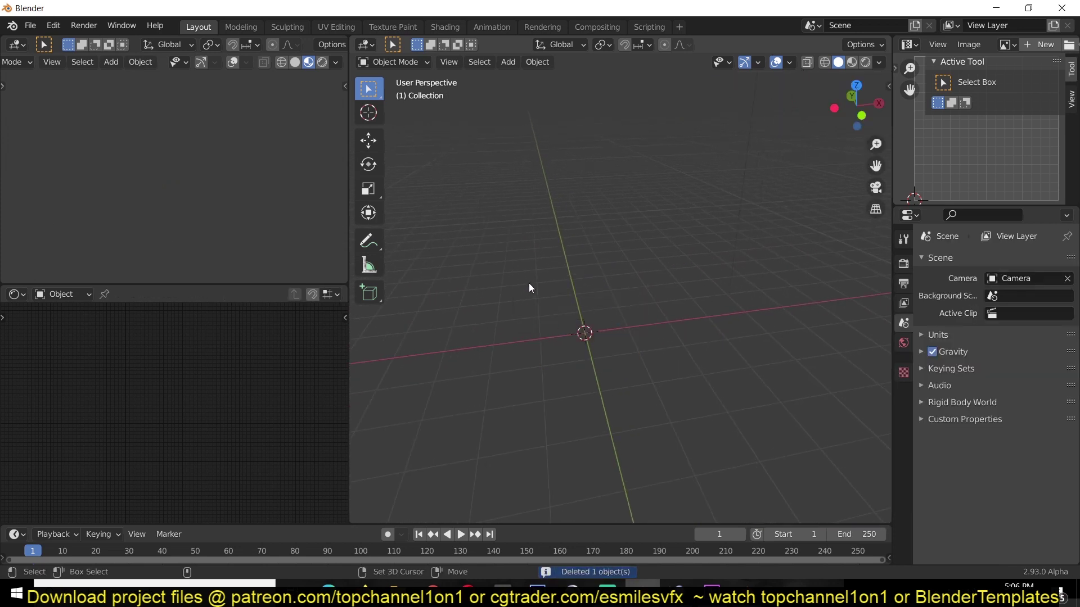
# - Add a Quake Motion Camera and preview its shake through the camera view
pyautogui.hotkey('shift', 'a')
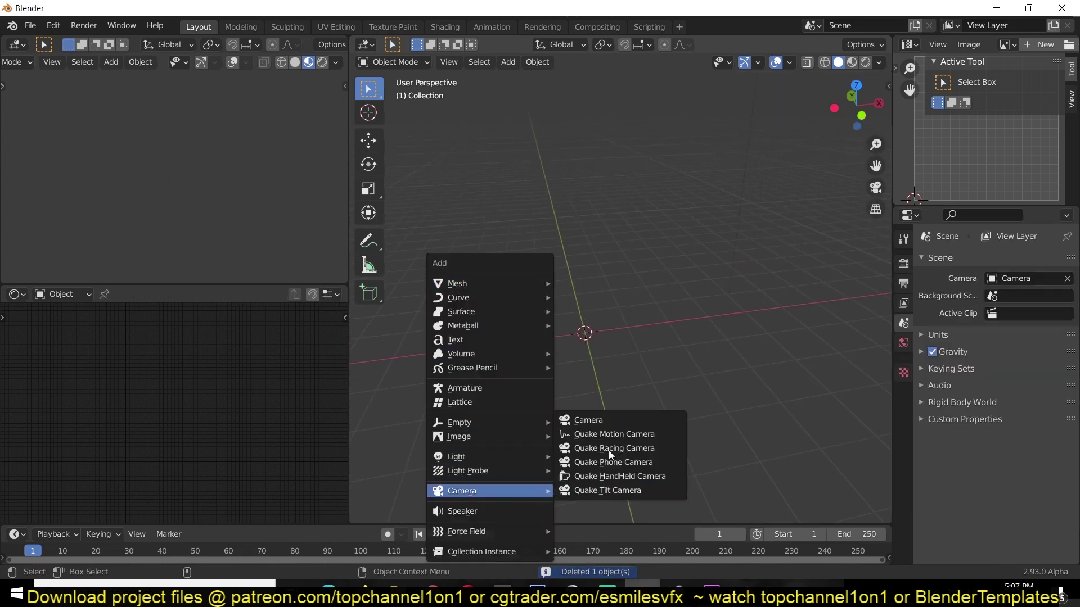
pyautogui.click(644, 437)
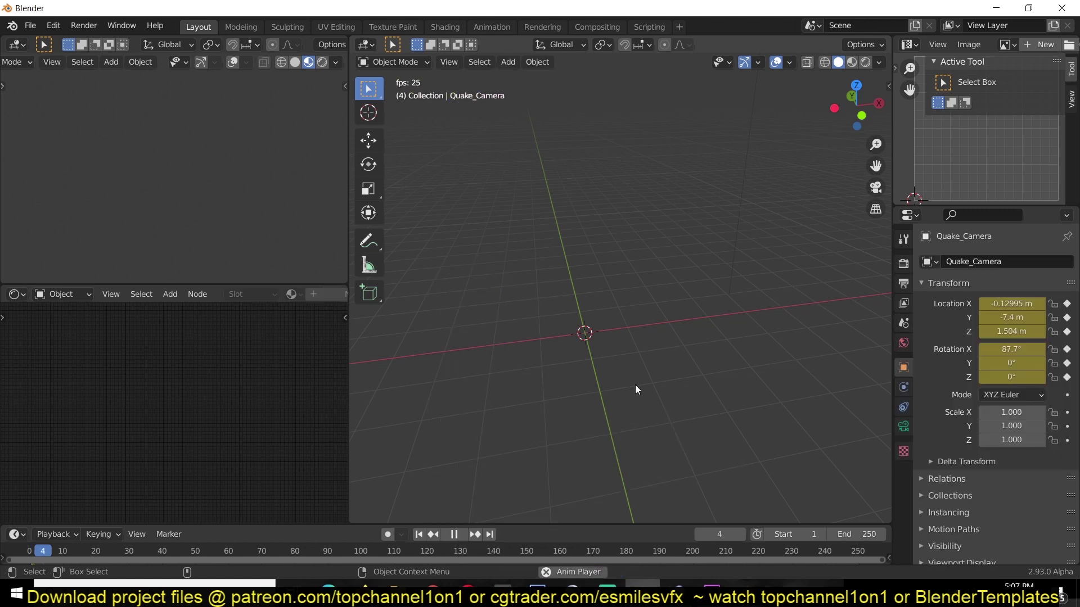
pyautogui.press('KP_0')
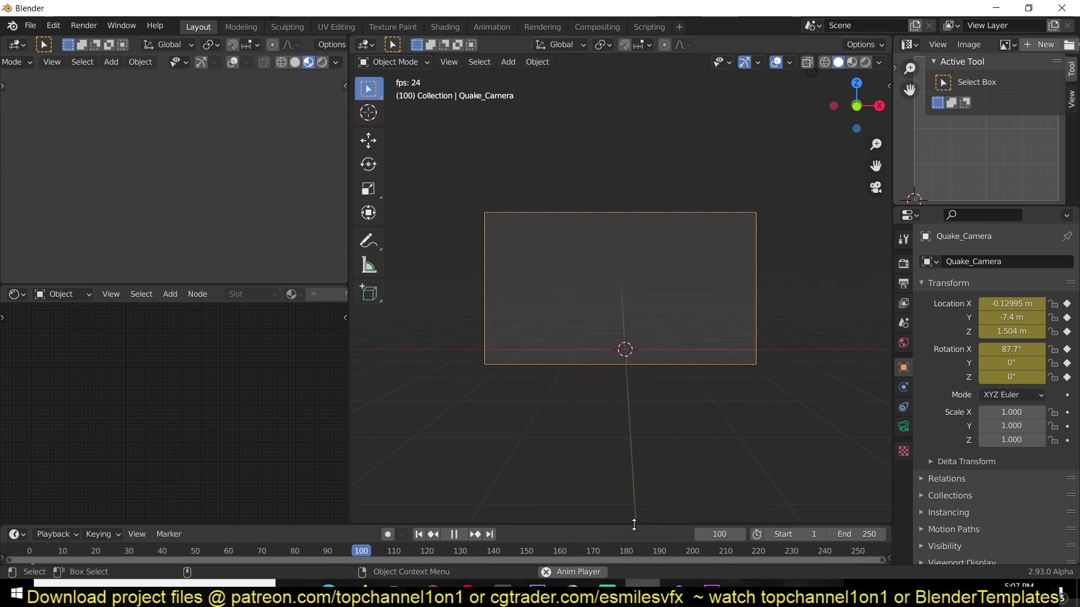
pyautogui.moveTo(636, 529); pyautogui.dragTo(636, 515)
pyautogui.scroll(-2, 601, 347)
pyautogui.moveTo(600, 348); pyautogui.dragTo(642, 344, button='middle')
pyautogui.press('space')
# - Add a second Quake camera, preview its shake, and return to frame 1
pyautogui.hotkey('shift', 'a')
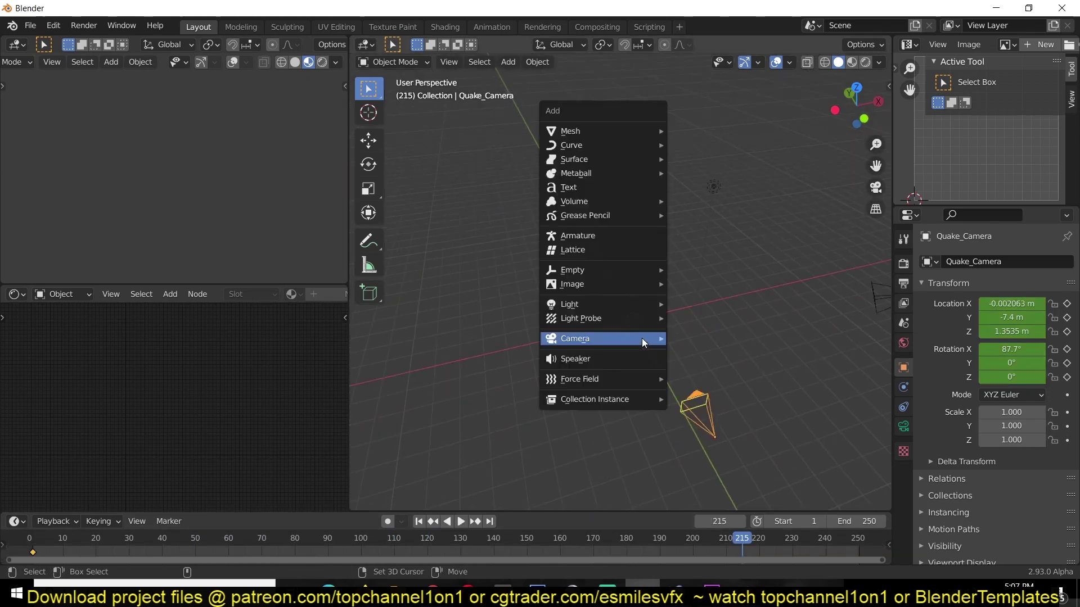
pyautogui.moveTo(575, 339)
pyautogui.click(725, 366)
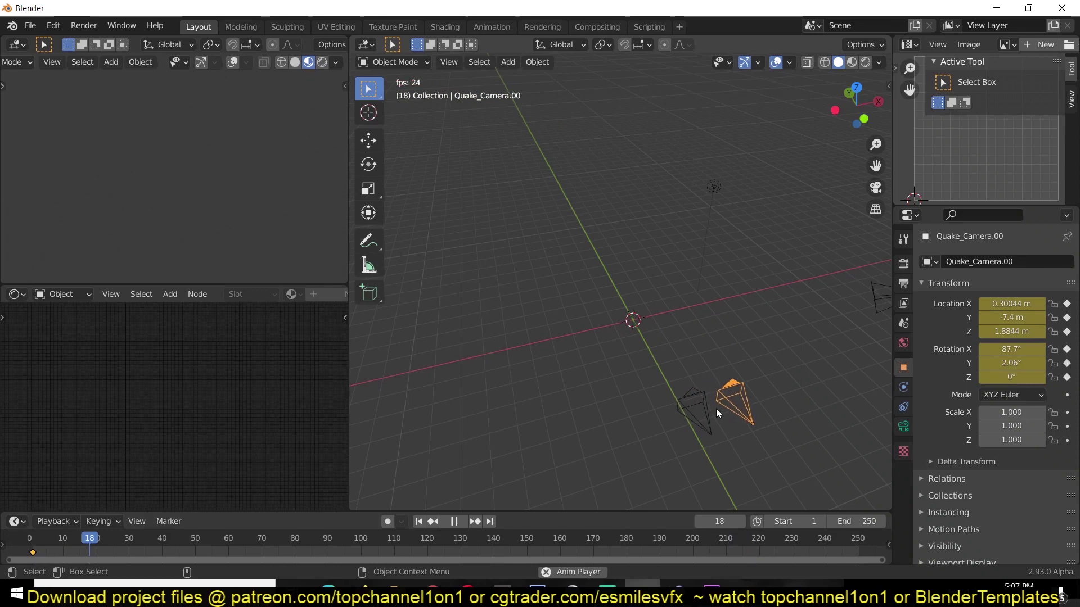
pyautogui.press('ctrl+KP_0')
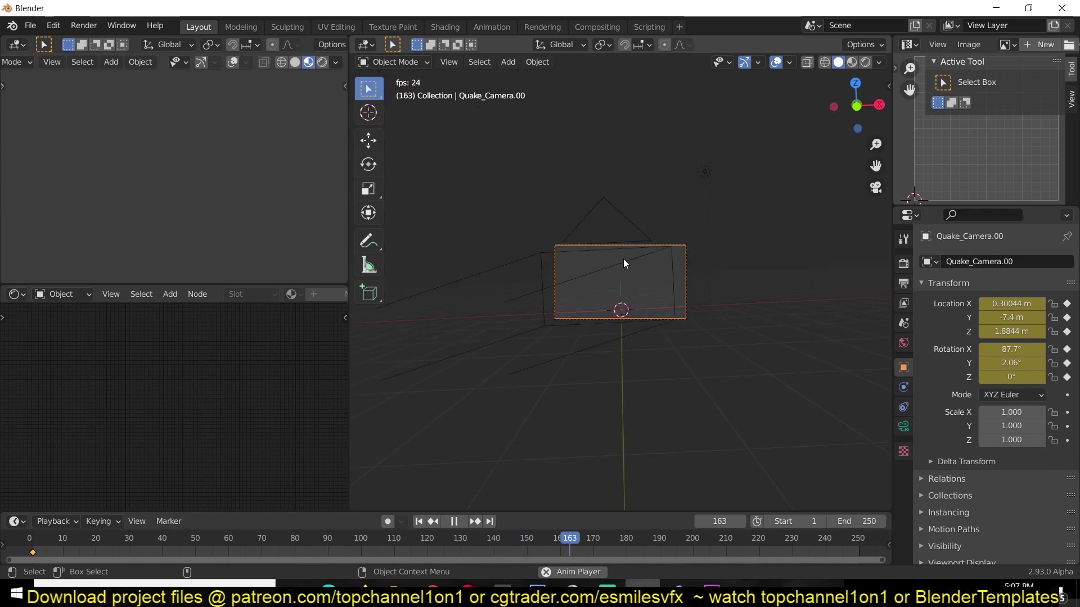
pyautogui.press('Escape')
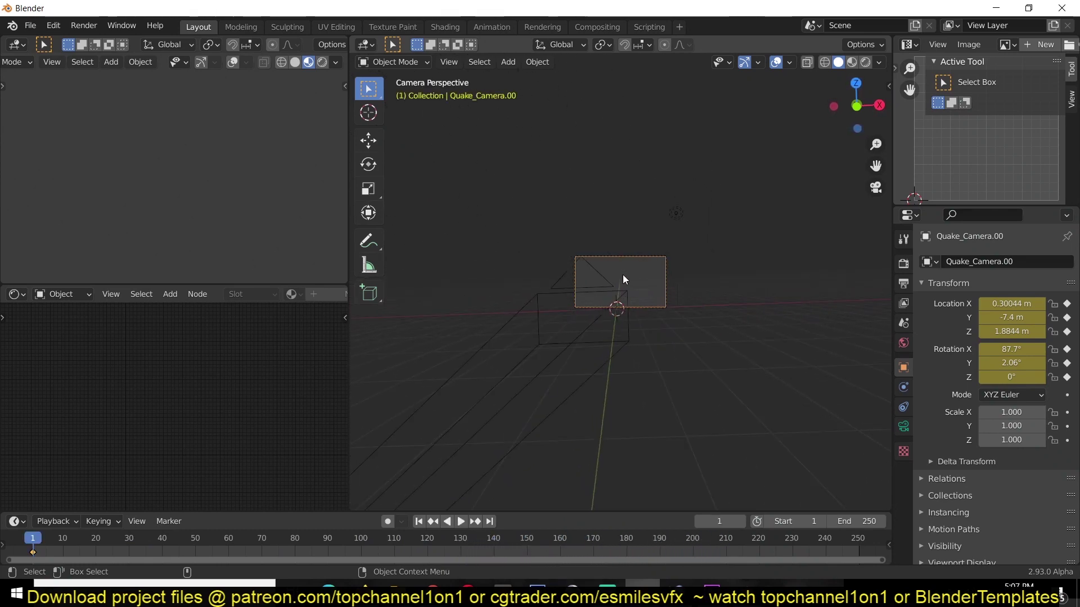
pyautogui.press('KP_0')
# - Add a cube and keyframe it moving along the Y axis to a later frame
pyautogui.hotkey('shift', 'a')
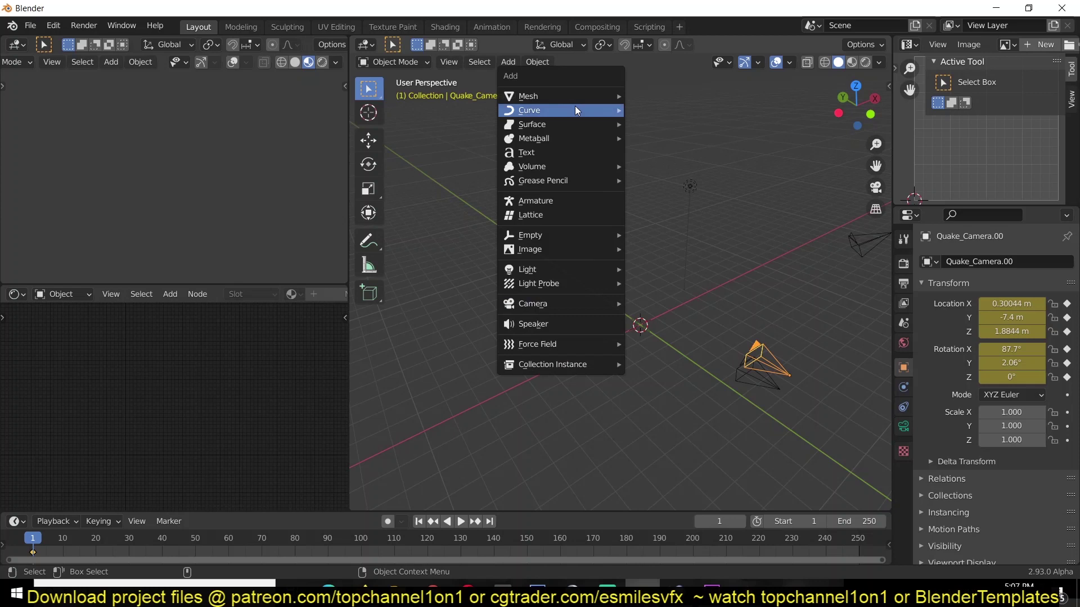
pyautogui.click(667, 111)
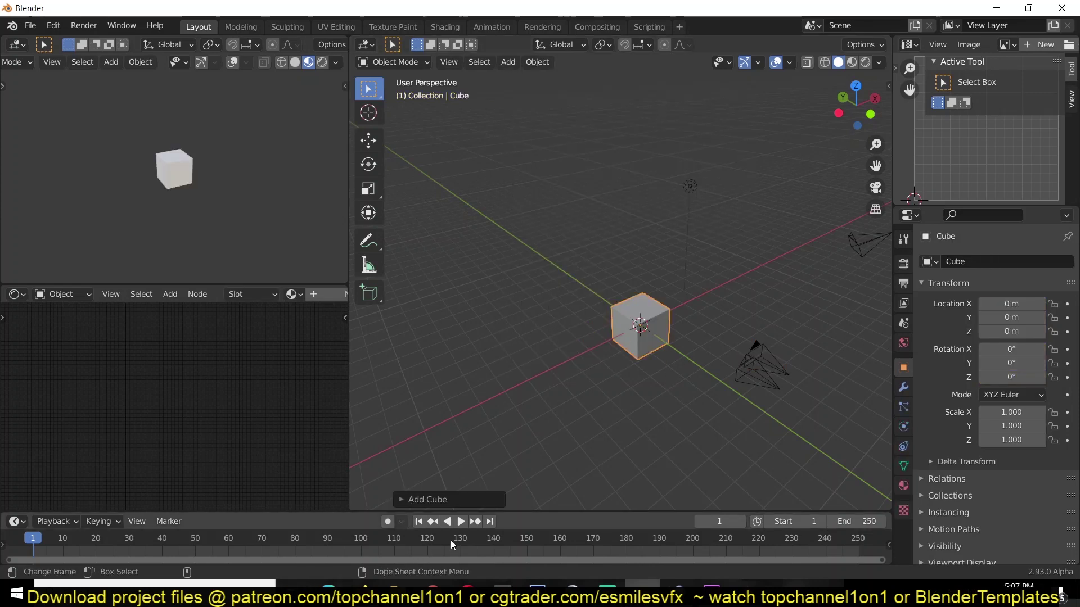
pyautogui.click(505, 505)
pyautogui.moveTo(506, 510); pyautogui.dragTo(511, 467)
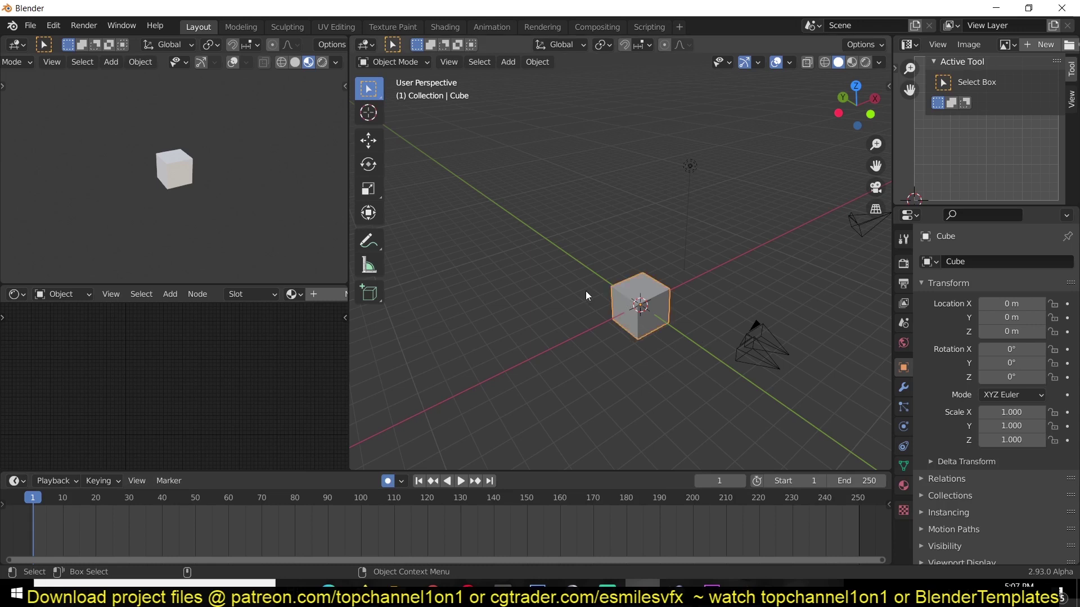
pyautogui.hotkey('shift', 'space')
pyautogui.press('g')
pyautogui.moveTo(601, 282)
pyautogui.mouseDown()
pyautogui.moveTo(480, 196)
pyautogui.moveTo(648, 279)
pyautogui.moveTo(774, 362)
pyautogui.mouseUp()
pyautogui.click(181, 498)
pyautogui.press('i')
pyautogui.press('space')
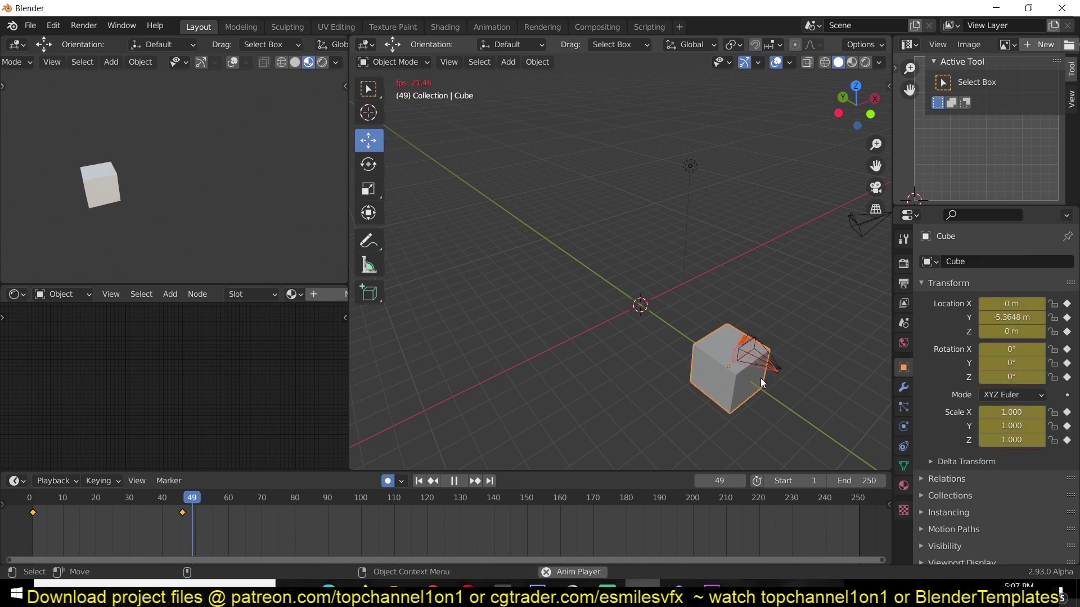
# - Parent Quake_Camera.00 to the cube and view through the camera
pyautogui.hotkey('ctrl', 'p')
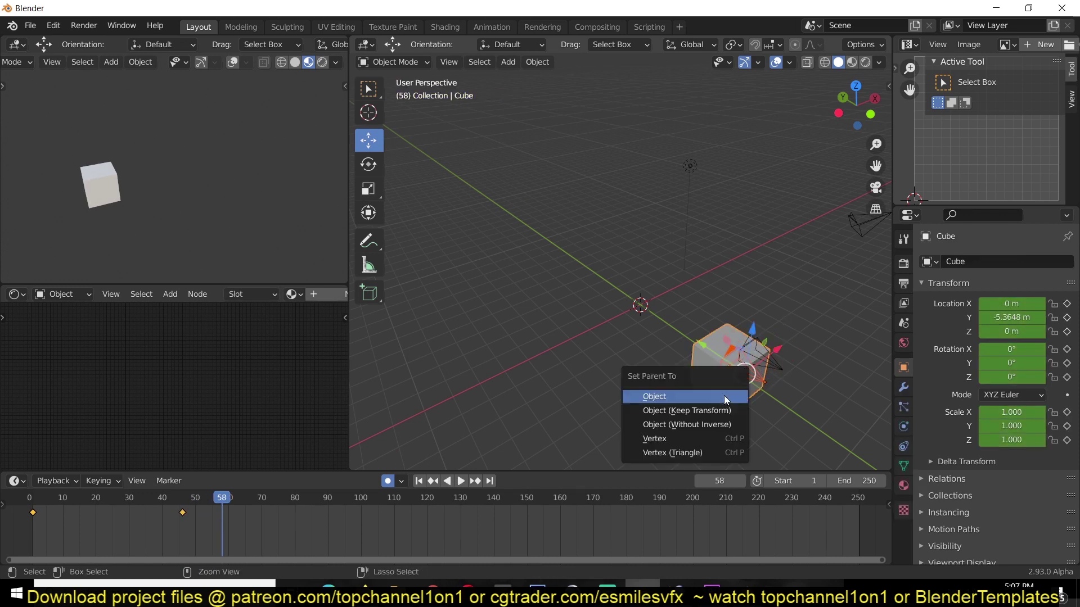
pyautogui.click(760, 386)
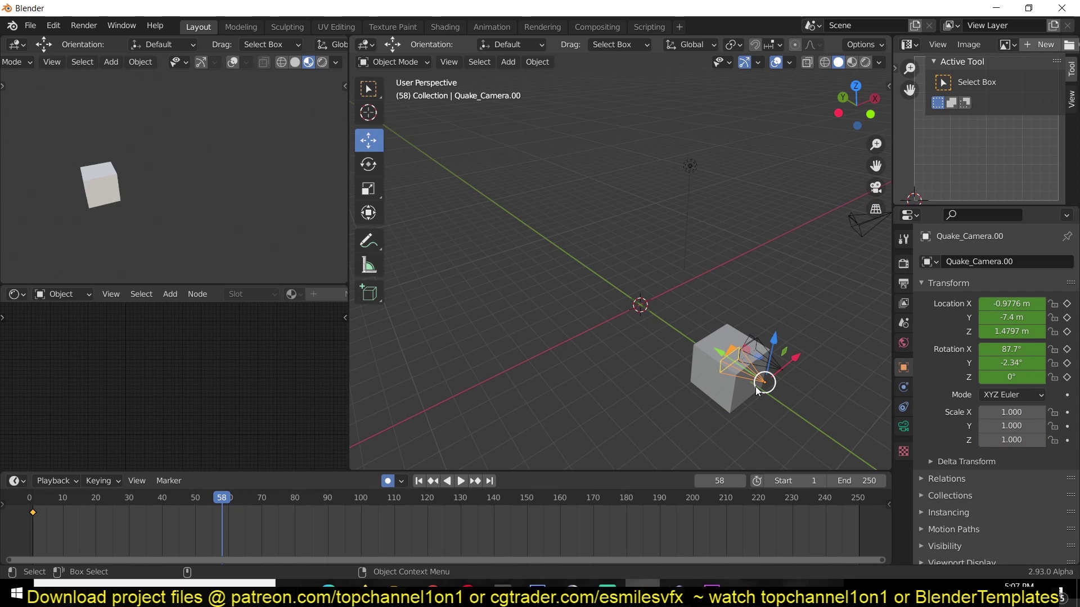
pyautogui.hotkey('ctrl', 'p')
pyautogui.click(760, 385)
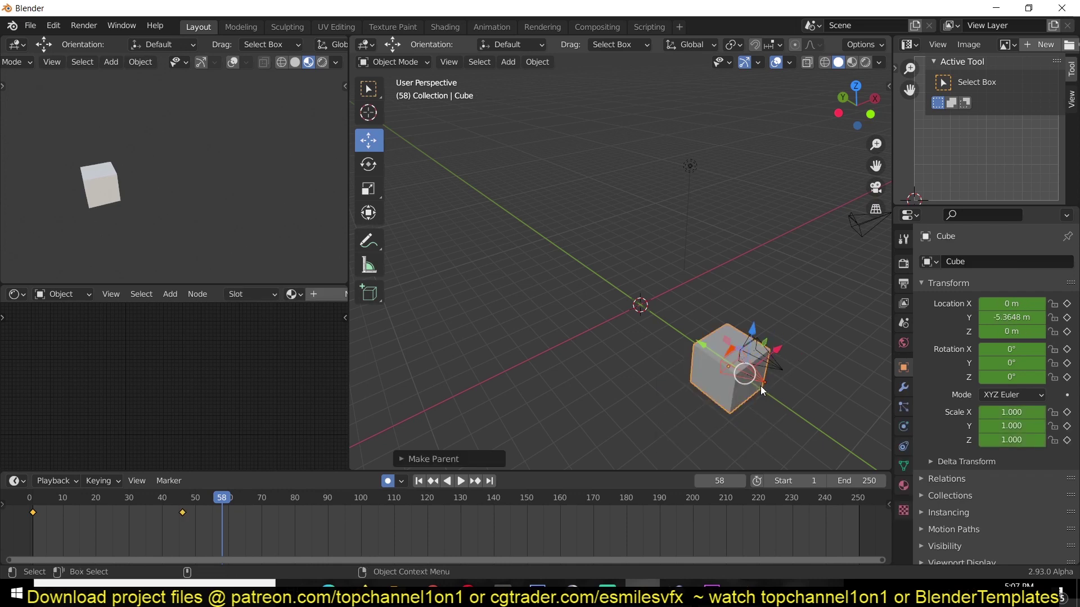
pyautogui.press('KP_0')
pyautogui.click(707, 303)
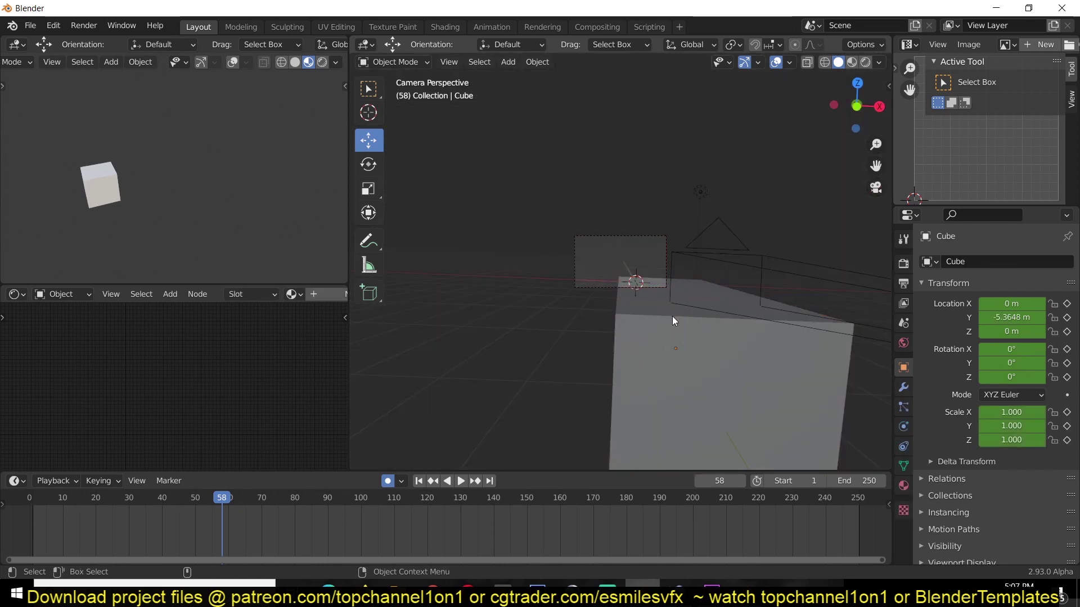
# - Play the cube-carried camera shot from the start through the Quake camera
pyautogui.click(30, 528)
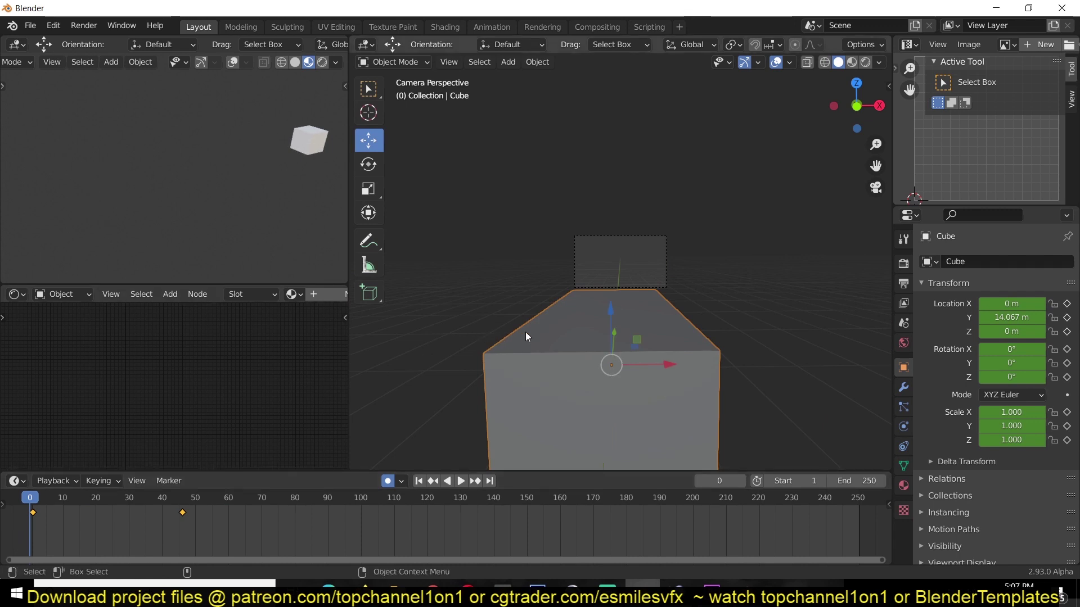
pyautogui.click(634, 284)
pyautogui.press('space')
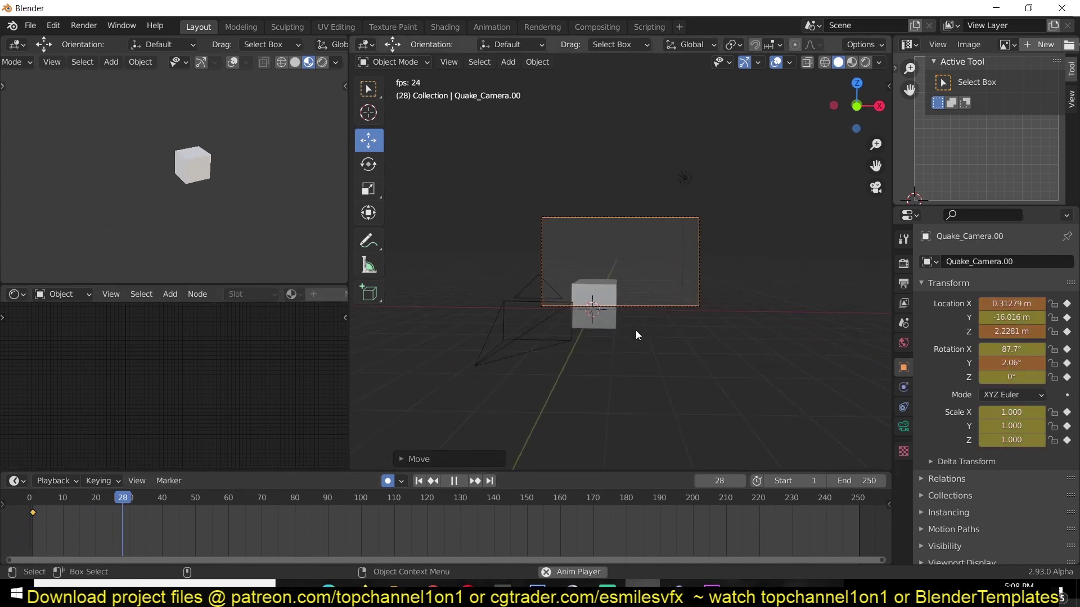
pyautogui.press('Escape')
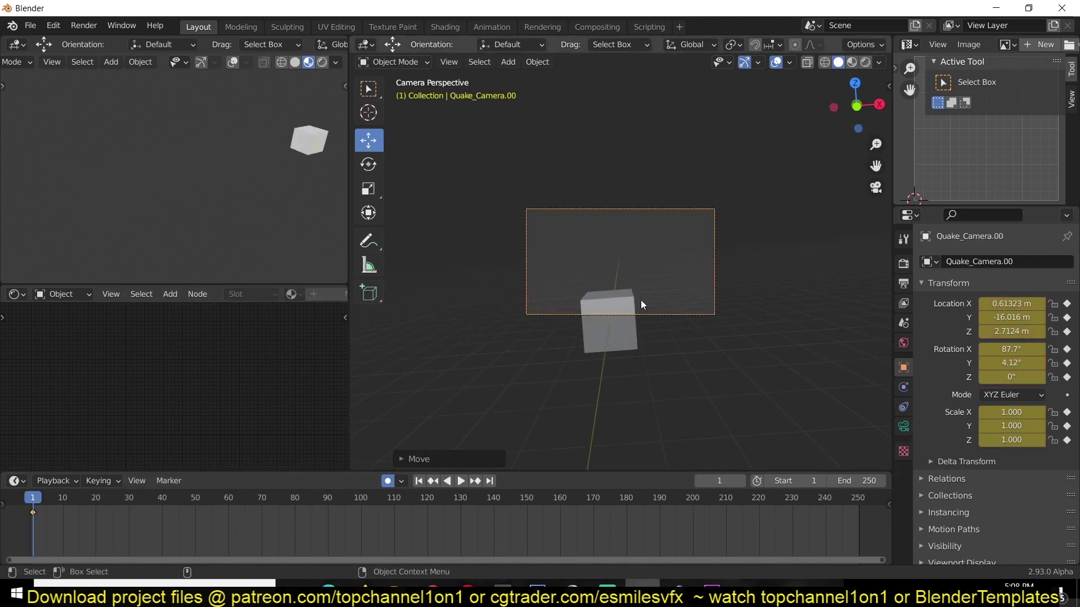
# - Move and tilt the Quake camera to level the shot, then replay to check framing
pyautogui.press('g')
pyautogui.press('r')
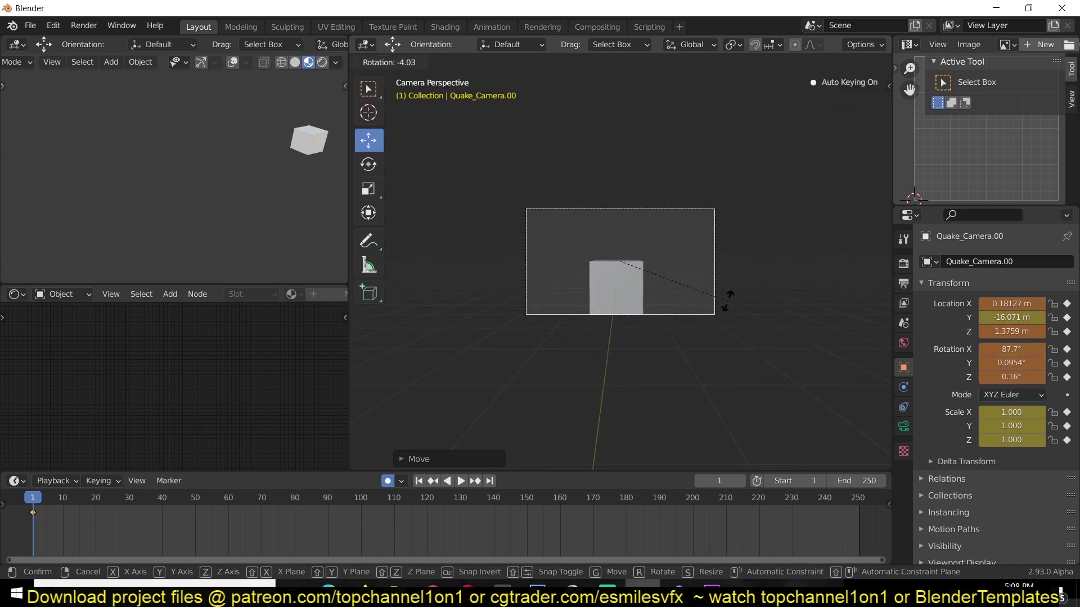
pyautogui.click(734, 291)
pyautogui.press('space')
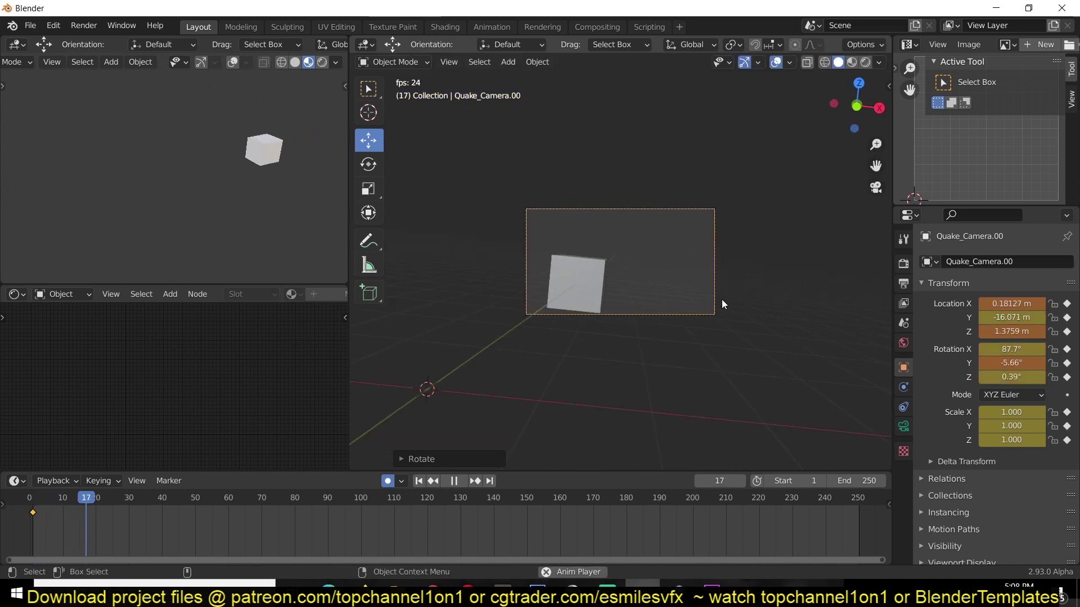
pyautogui.press('Escape')
pyautogui.press('space')
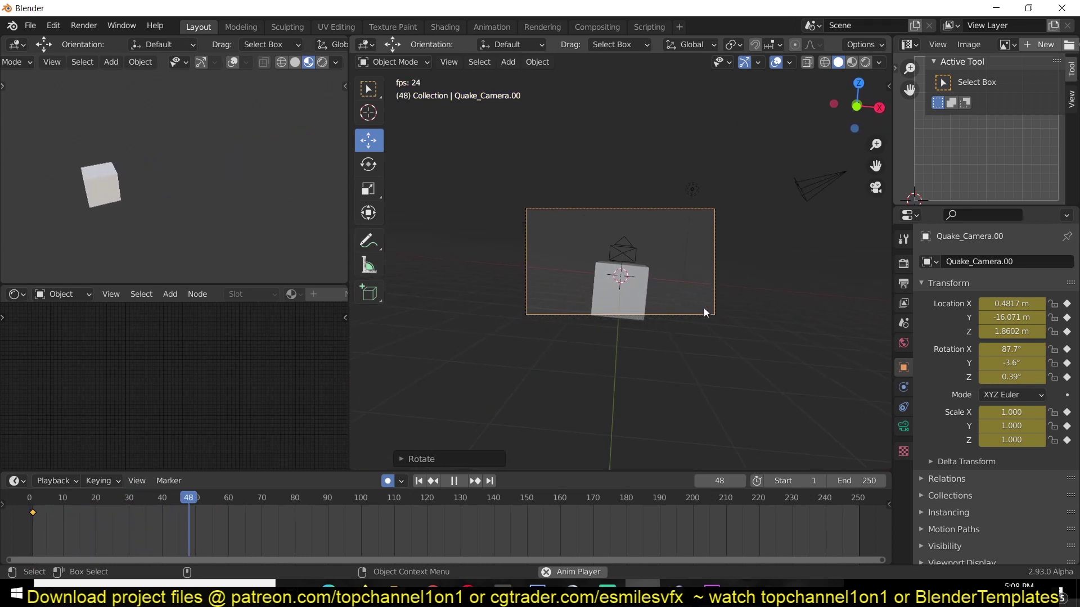
pyautogui.press('Escape')
# - Select the cube and delete it
pyautogui.click(626, 313)
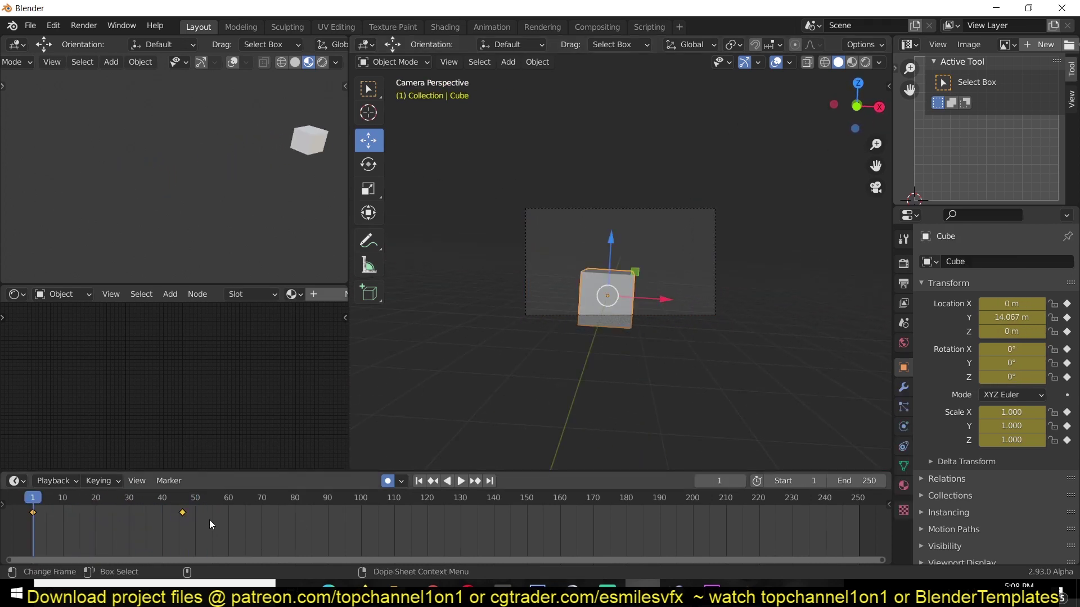
pyautogui.press('space')
pyautogui.press('Delete')
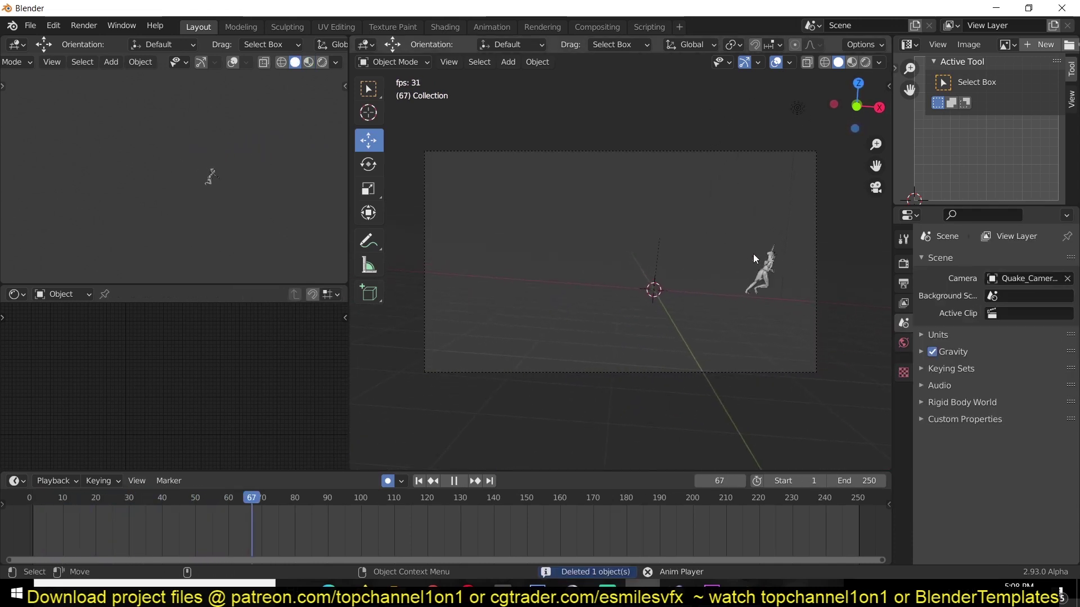
# - Select Quake_Camera.00, stop playback, and show its Quake Camera Tools sidebar
pyautogui.hotkey('shift', 'Left')
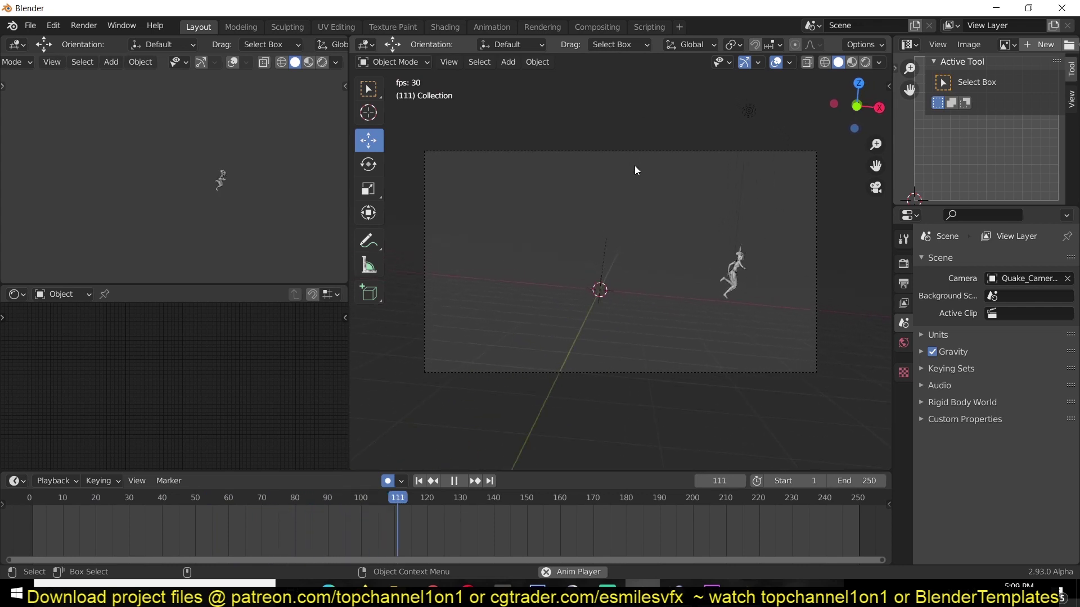
pyautogui.press('space')
pyautogui.click(642, 153)
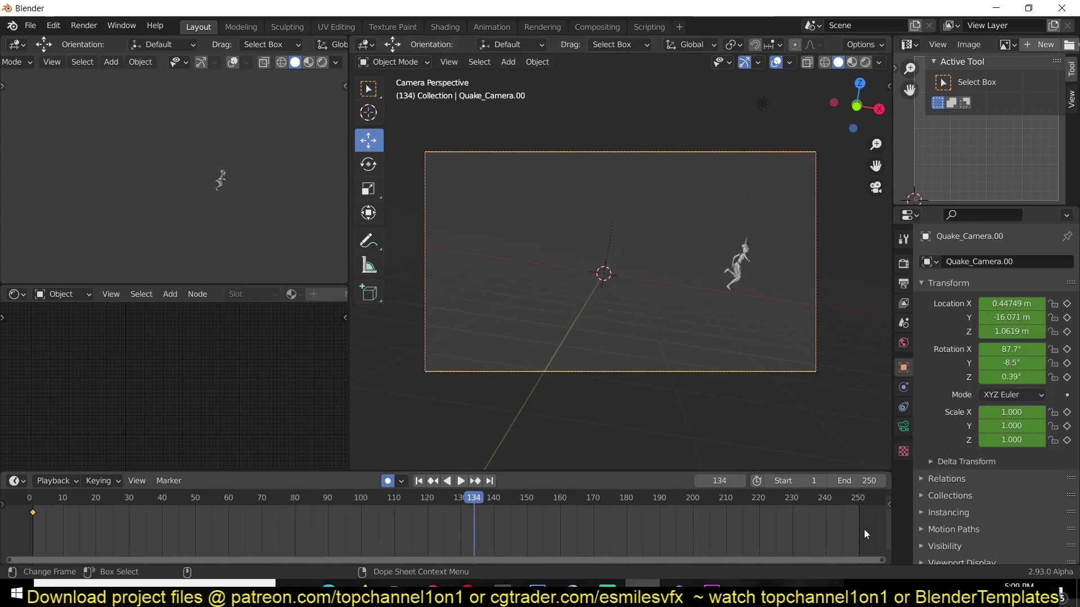
pyautogui.press('n')
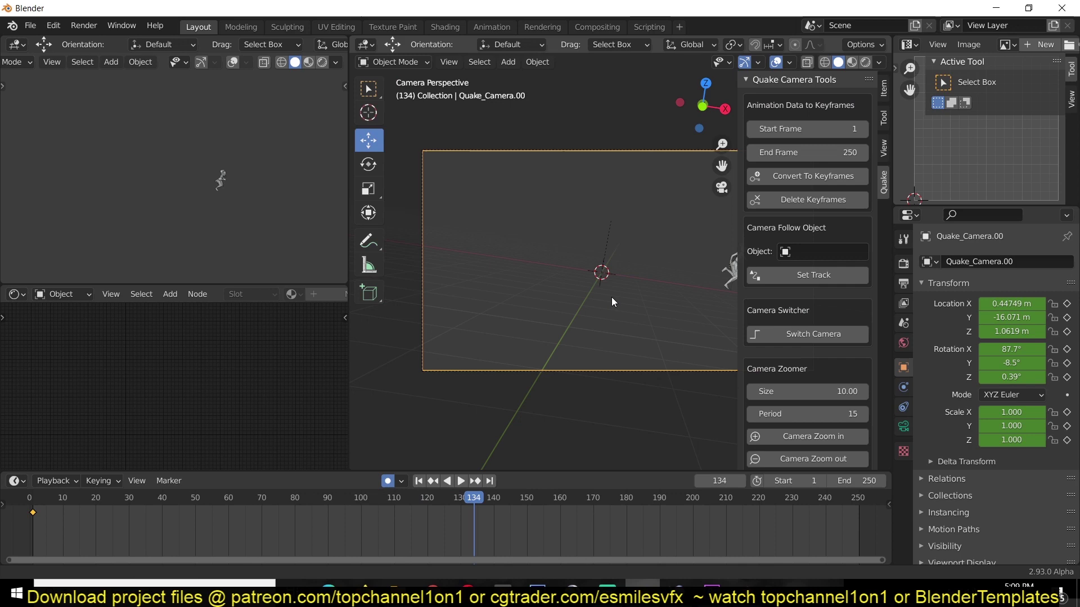
pyautogui.scroll(4, 636, 260)
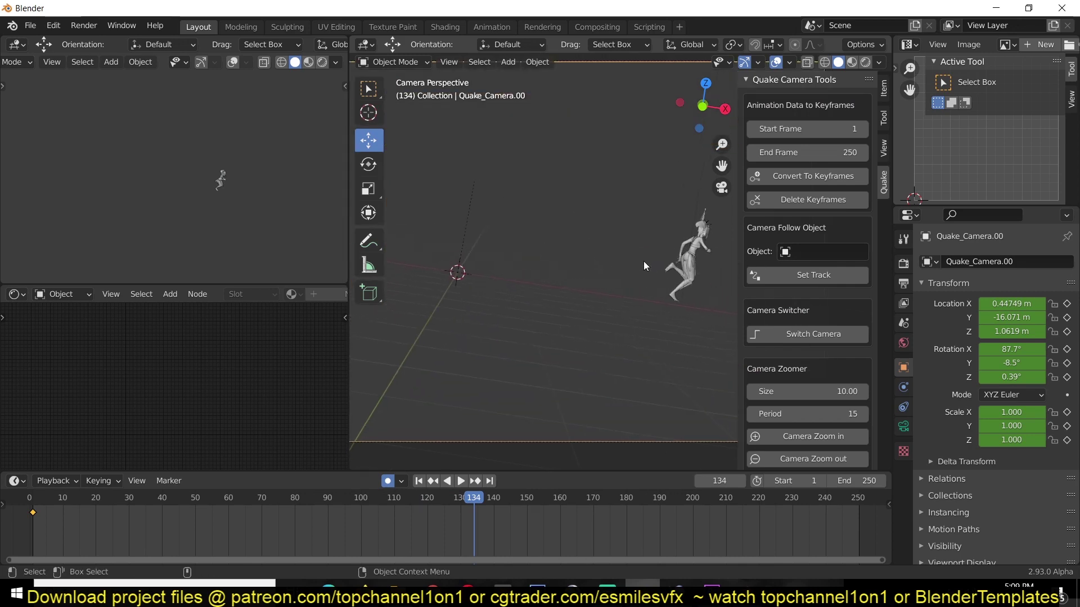